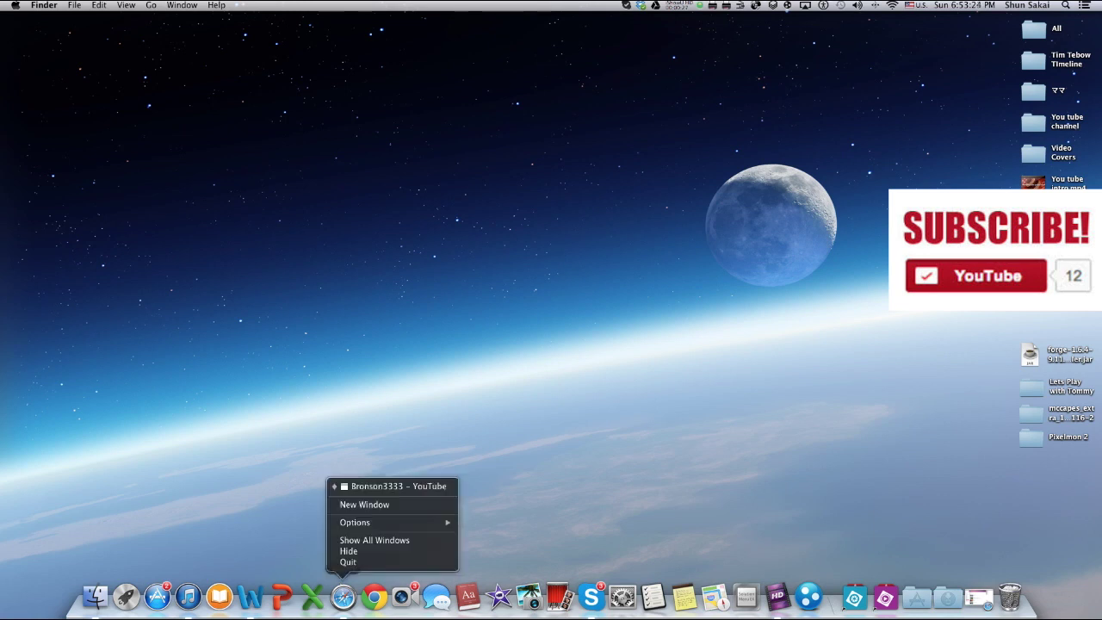
Step: Open a new Safari window and search the web for "mutant creatures mod"
left_click(364, 504)
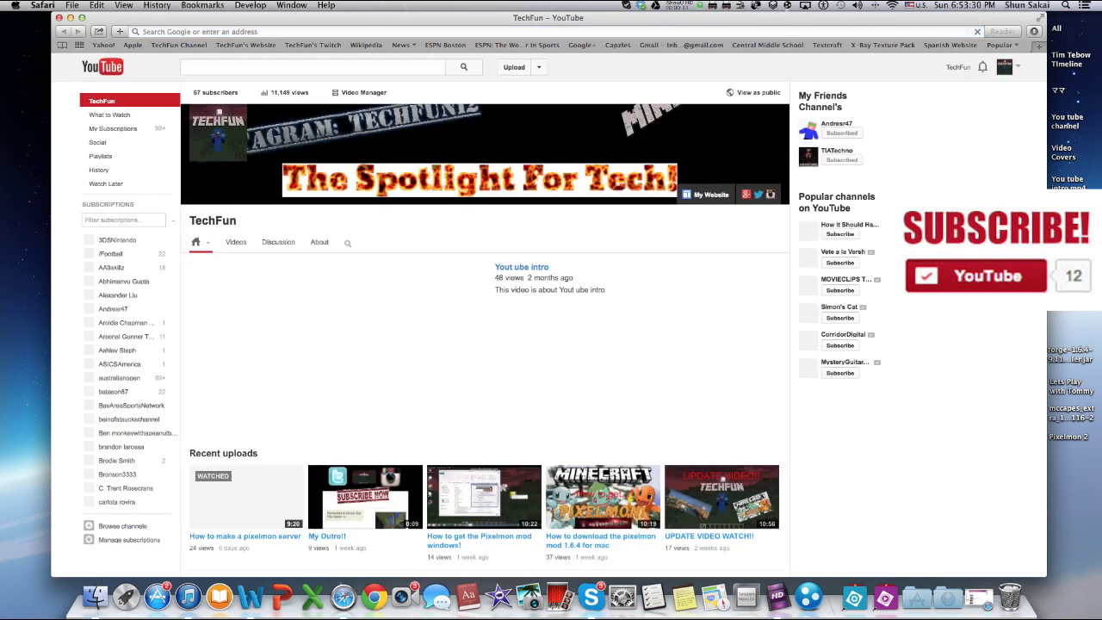
left_click(199, 32)
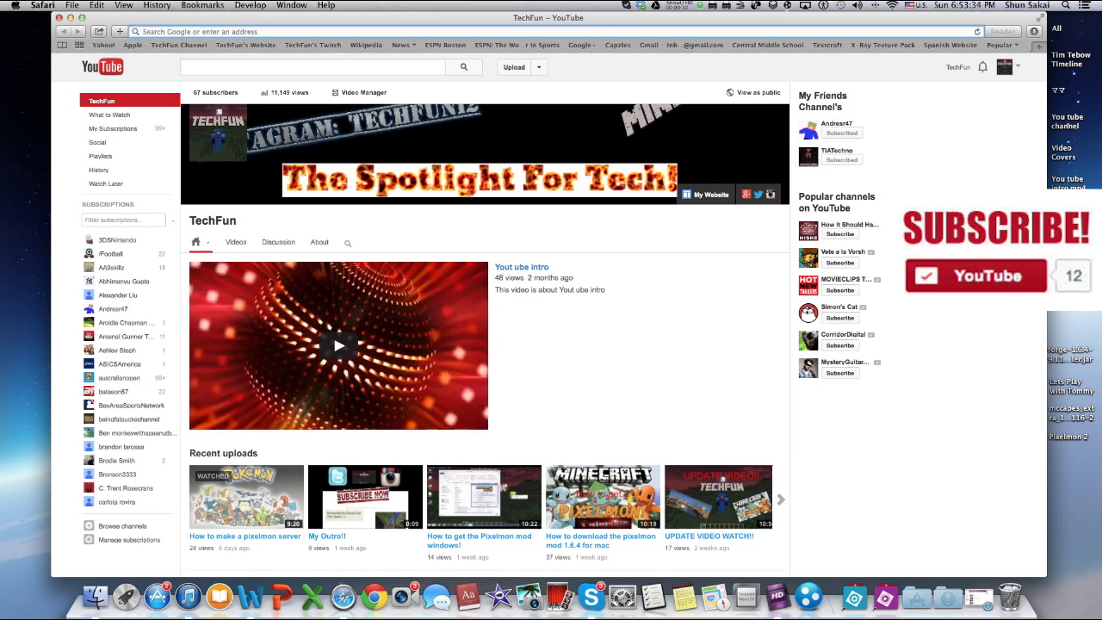
type("mut")
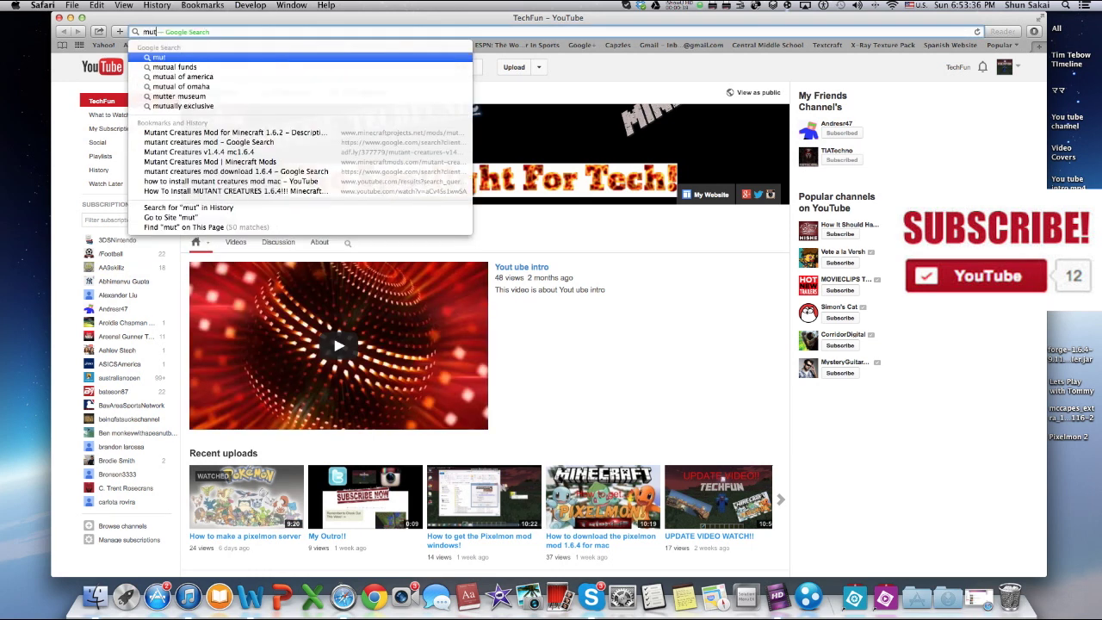
type("ant crea")
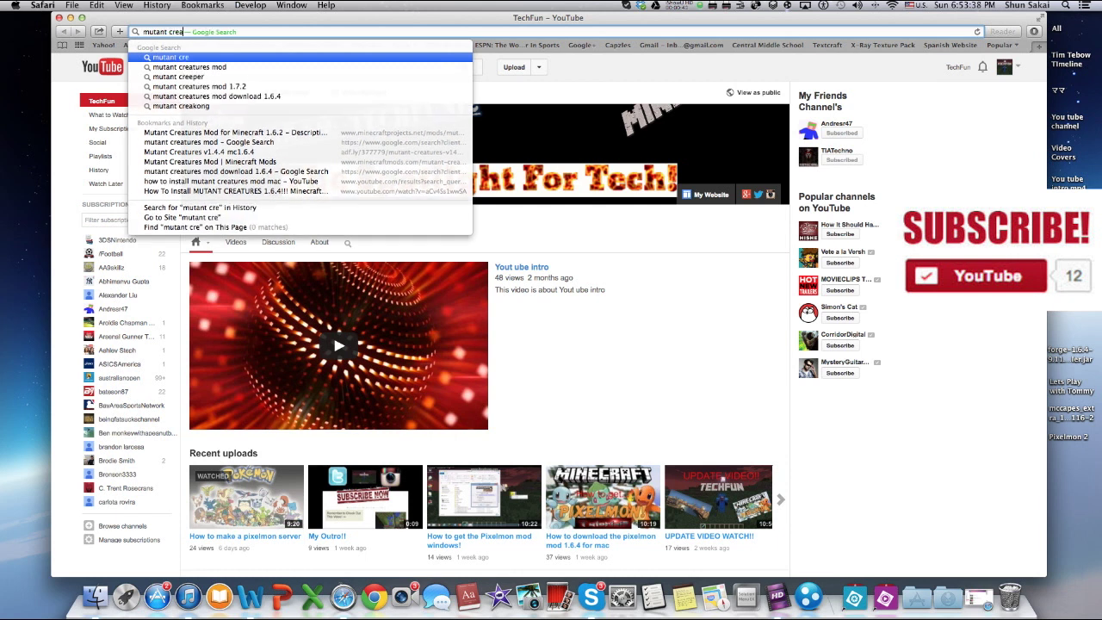
type("tures mod")
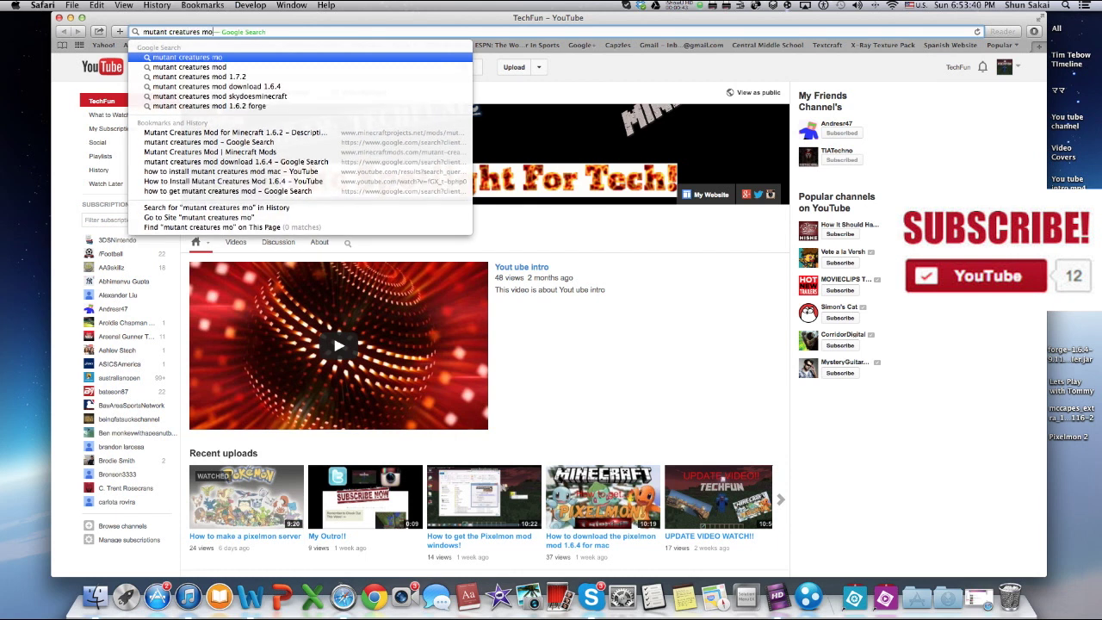
key("Return")
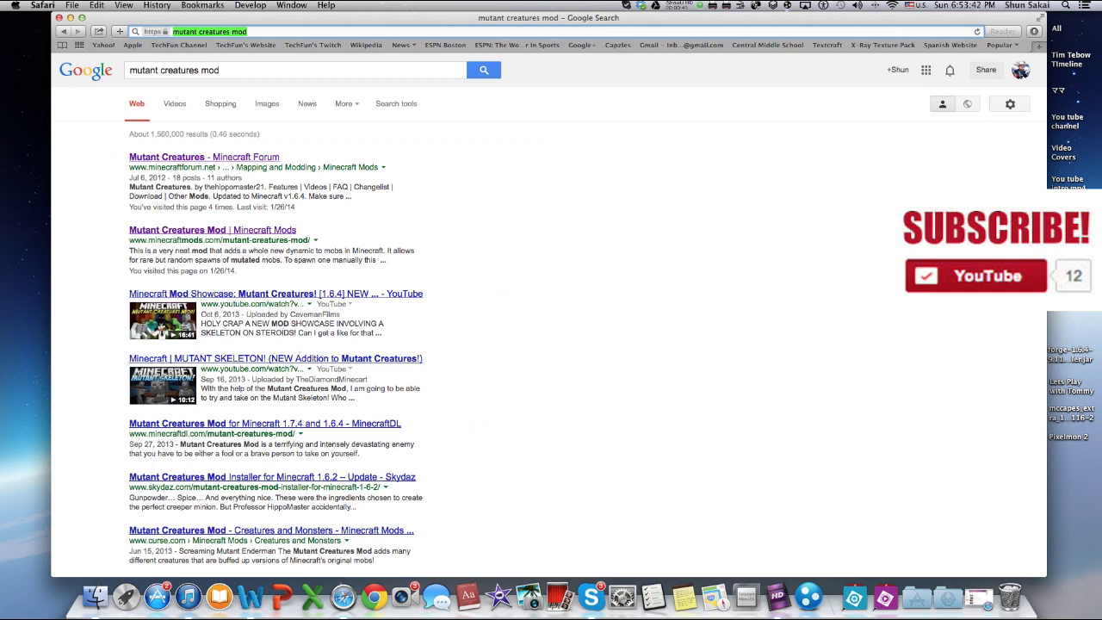
Step: Open the Minecraft Forum result for Mutant Creatures and follow its Mutant Creatures v1.4.4 mc1.6.4 download link
left_click_drag(286, 158, 240, 158)
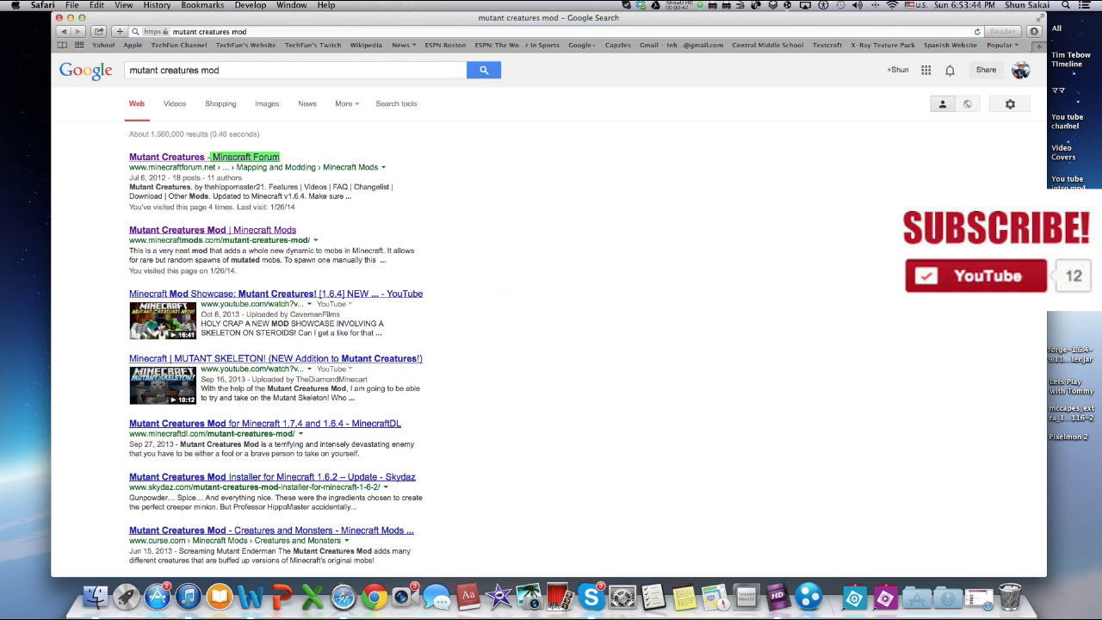
left_click(274, 156)
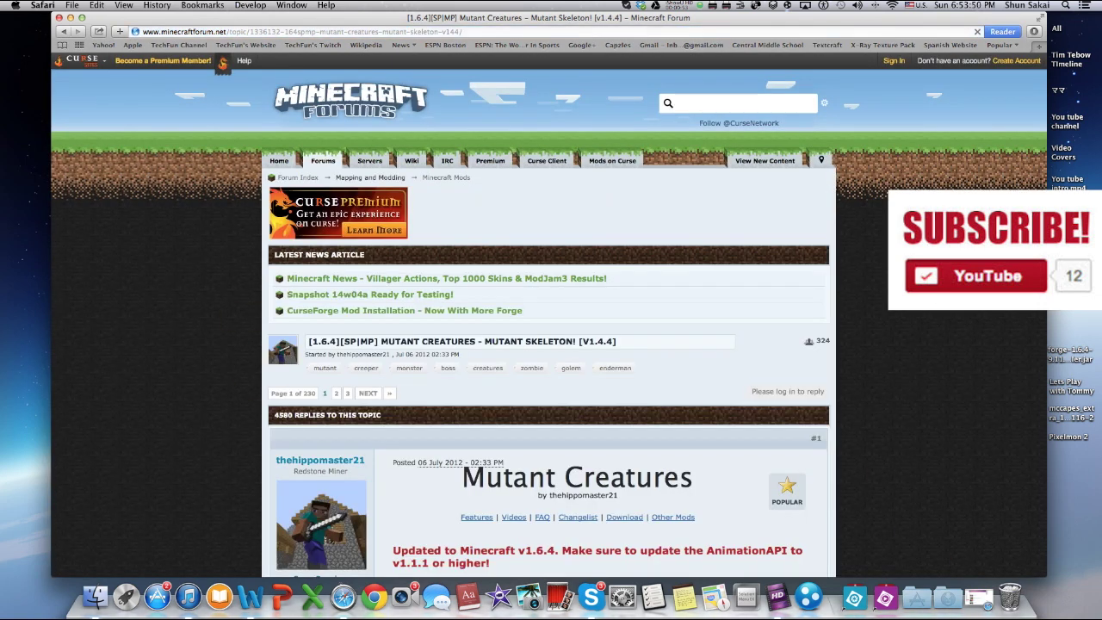
scroll(548, 344, "down", 5)
scroll(549, 344, "down", 15)
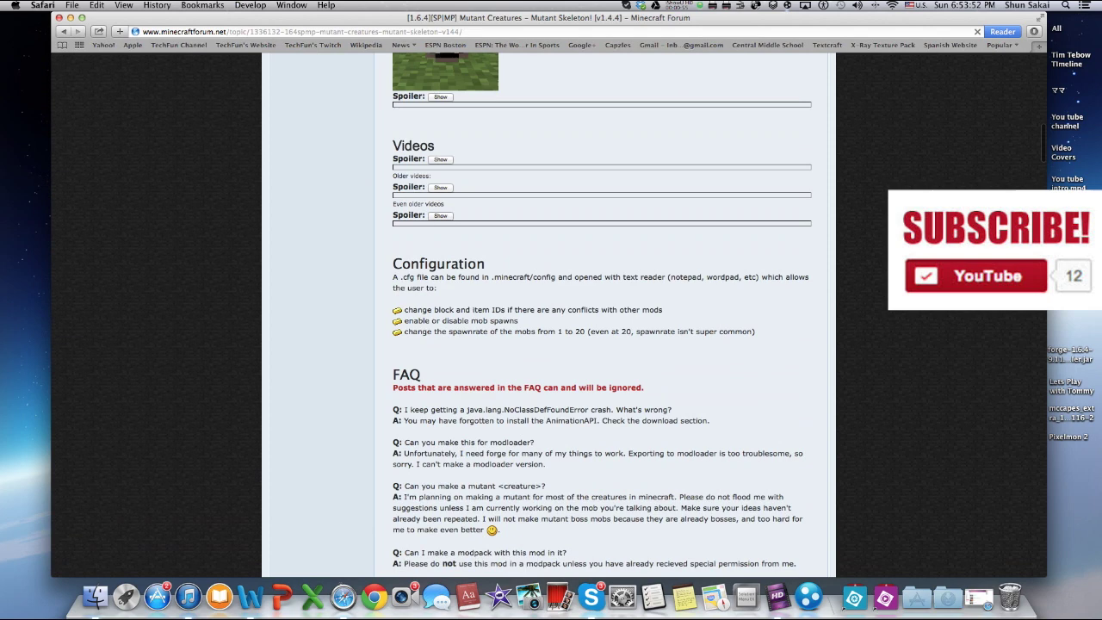
left_click_drag(740, 387, 394, 385)
left_click(551, 430)
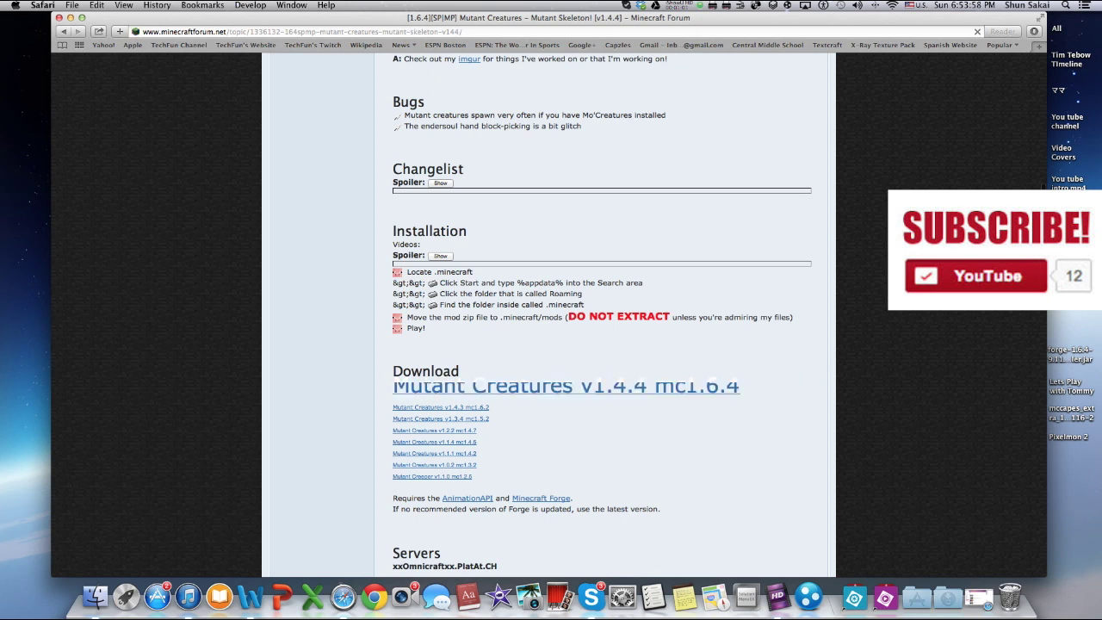
left_click(506, 387)
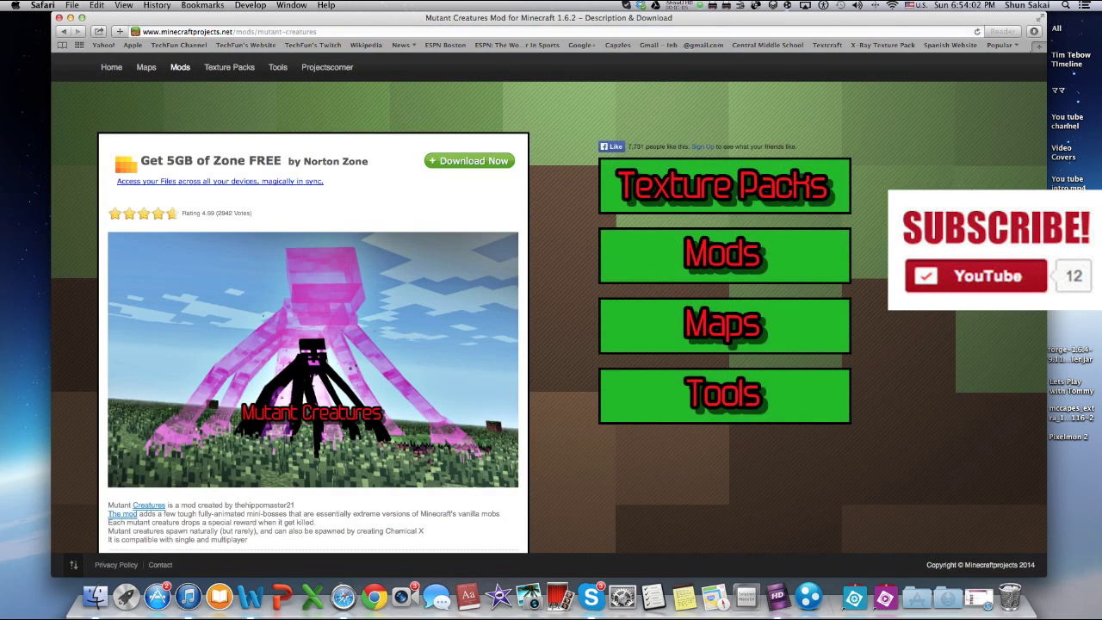
Step: Follow the Mutant Creatures download link beneath the mod description on the Minecraftprojects page
scroll(548, 302, "down", 3)
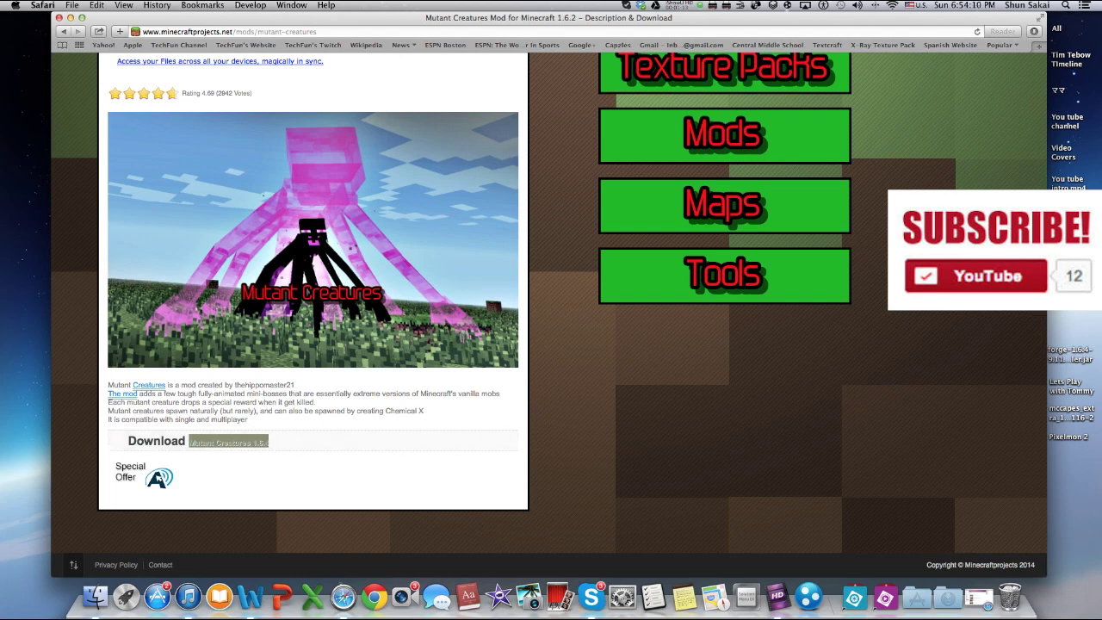
scroll(548, 301, "up", 3)
scroll(548, 301, "down", 3)
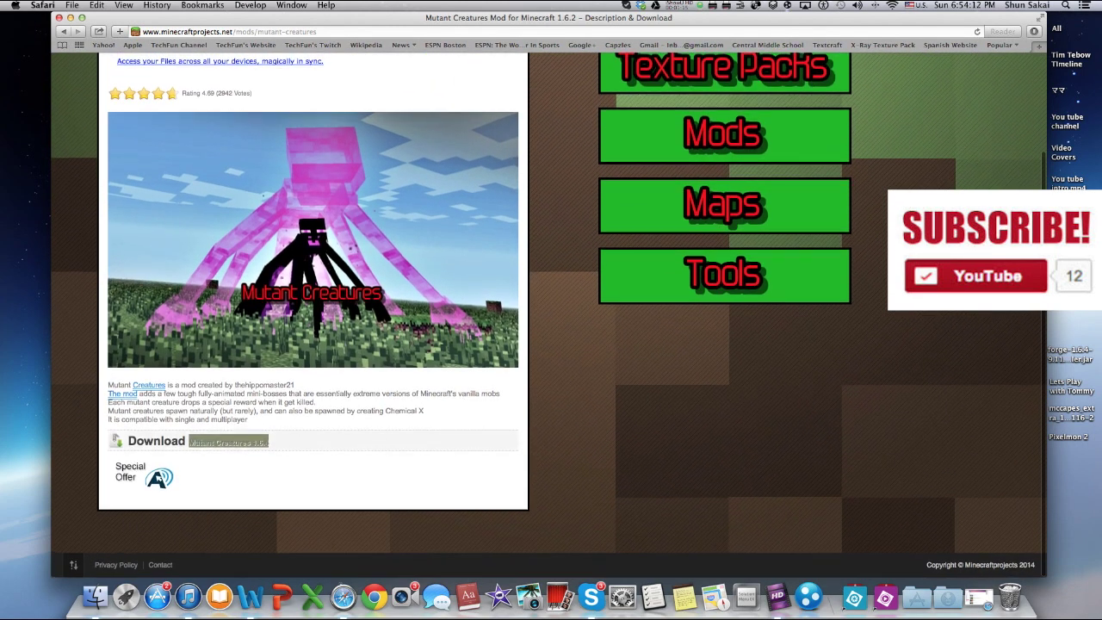
left_click(228, 442)
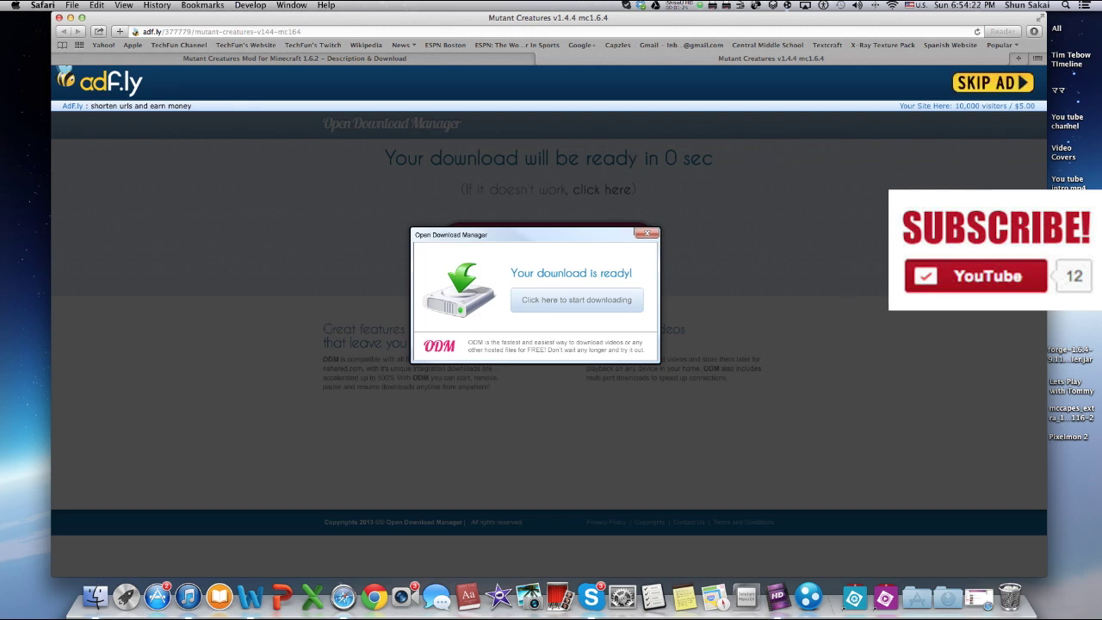
scroll(549, 344, "down", 1)
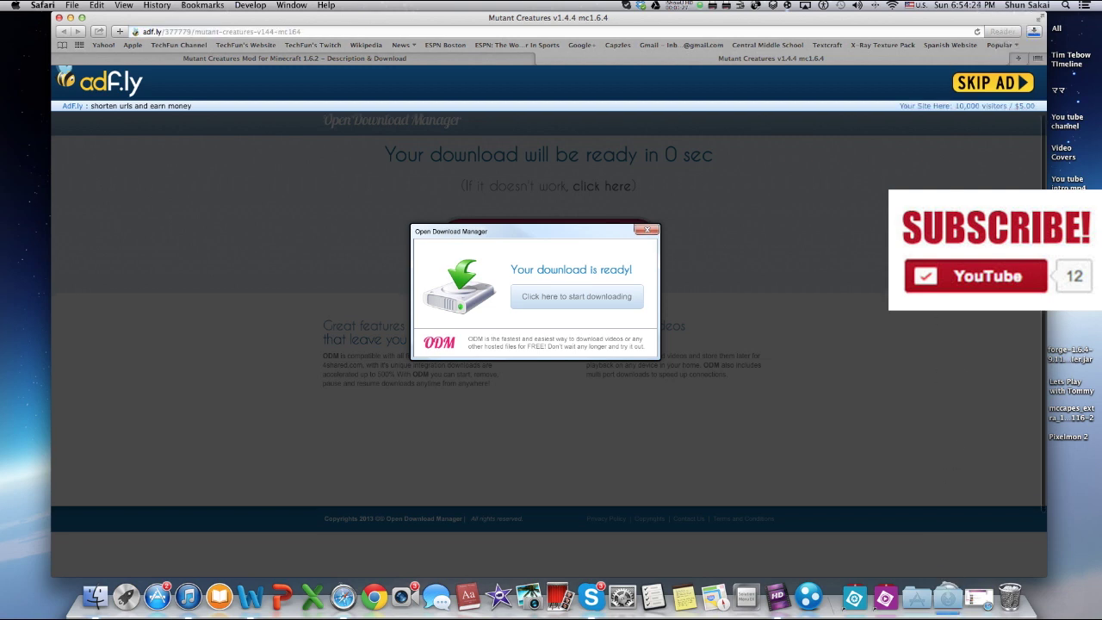
Step: Search the web for "animation api" and open the Minecraft Forum topic about AnimationAPI
key("super+l")
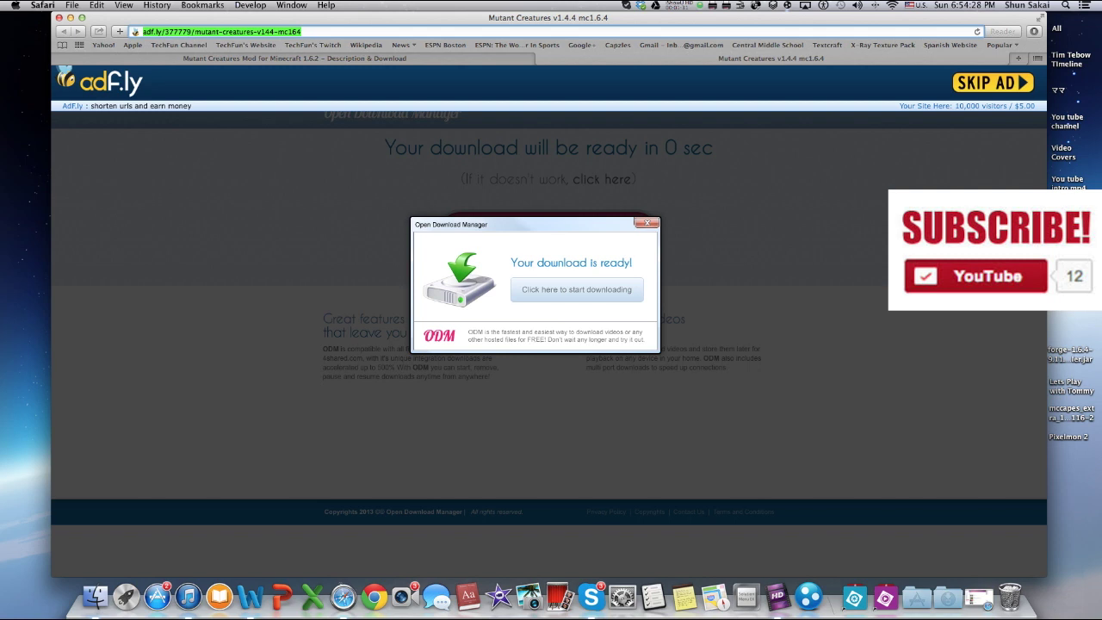
type("animation")
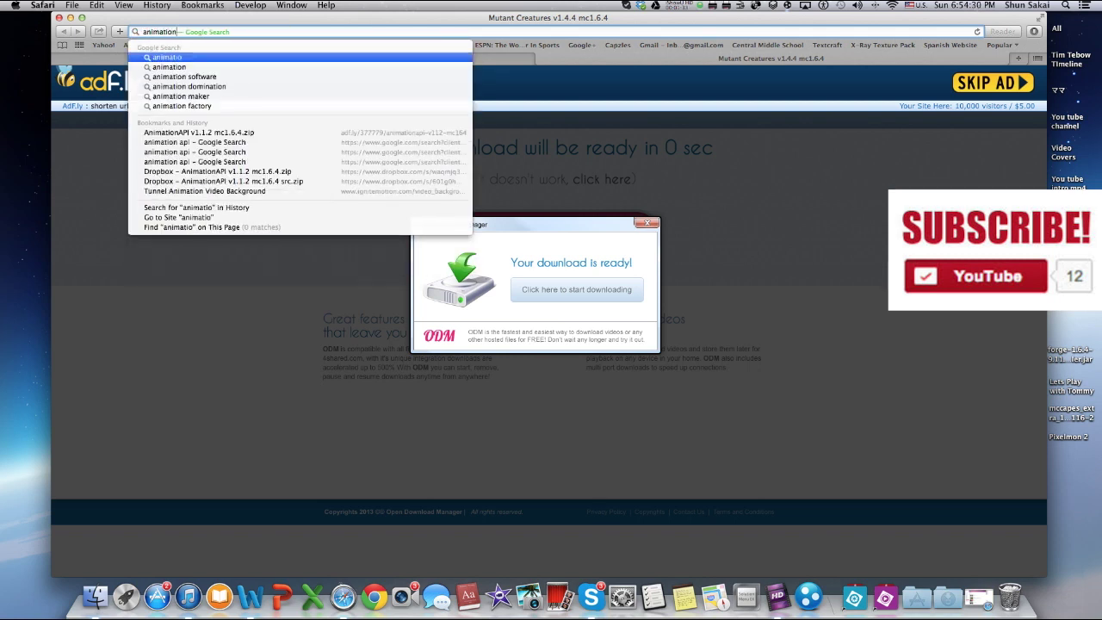
type(" api")
key("Return")
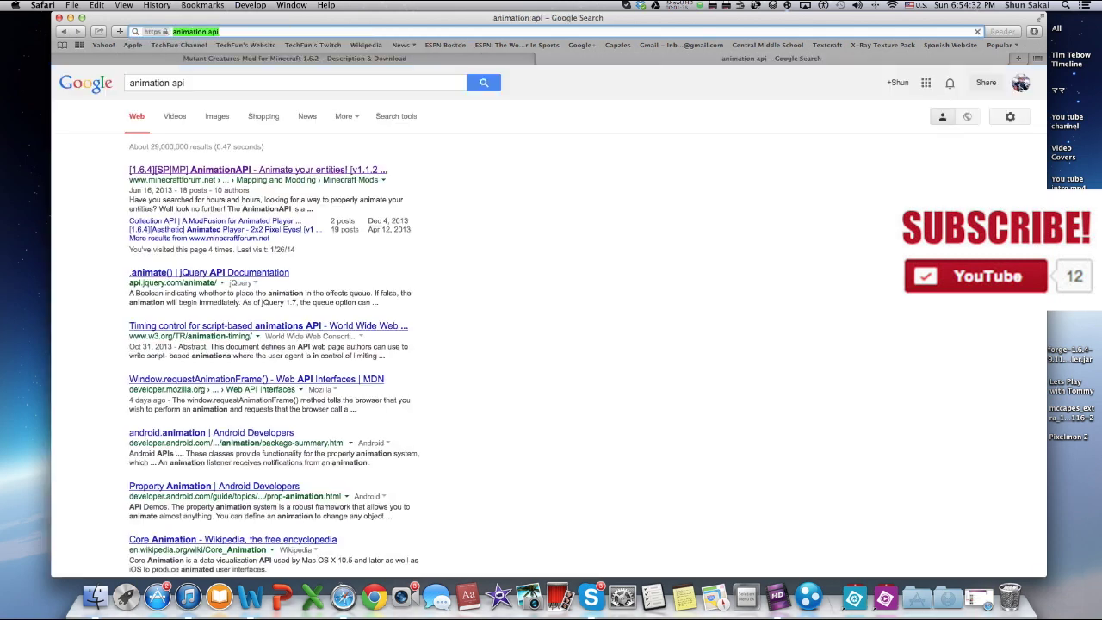
left_click_drag(221, 180, 127, 180)
left_click(221, 170)
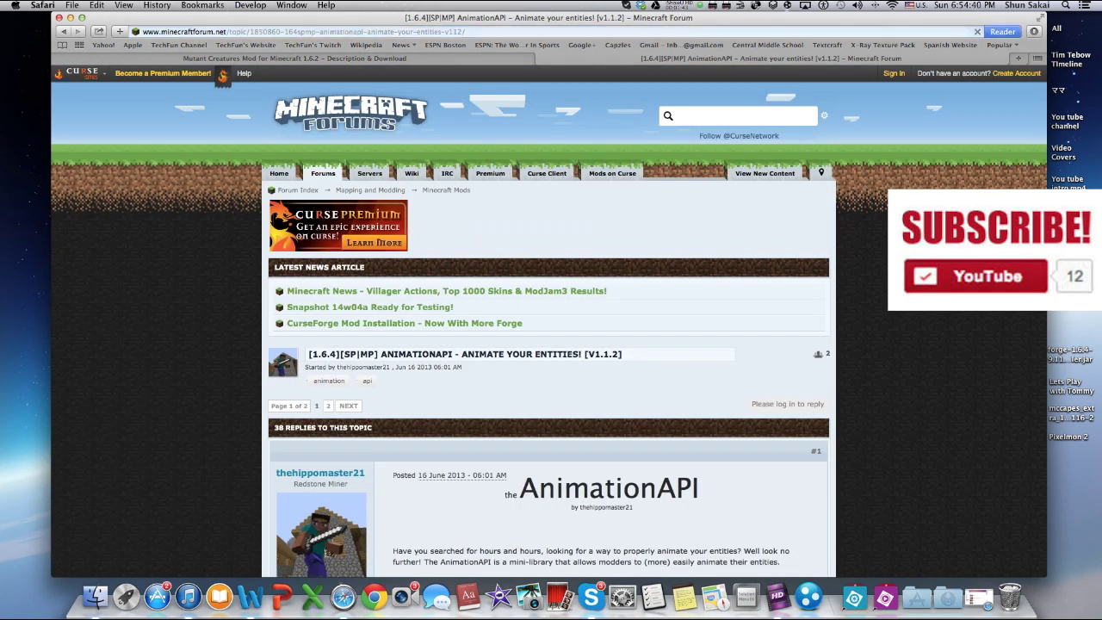
Step: Follow the AnimationAPI v1.1.2 mc1.6.4 link, skip the ad and download the zip file from Dropbox
scroll(549, 340, "down", 10)
scroll(549, 341, "down", 6)
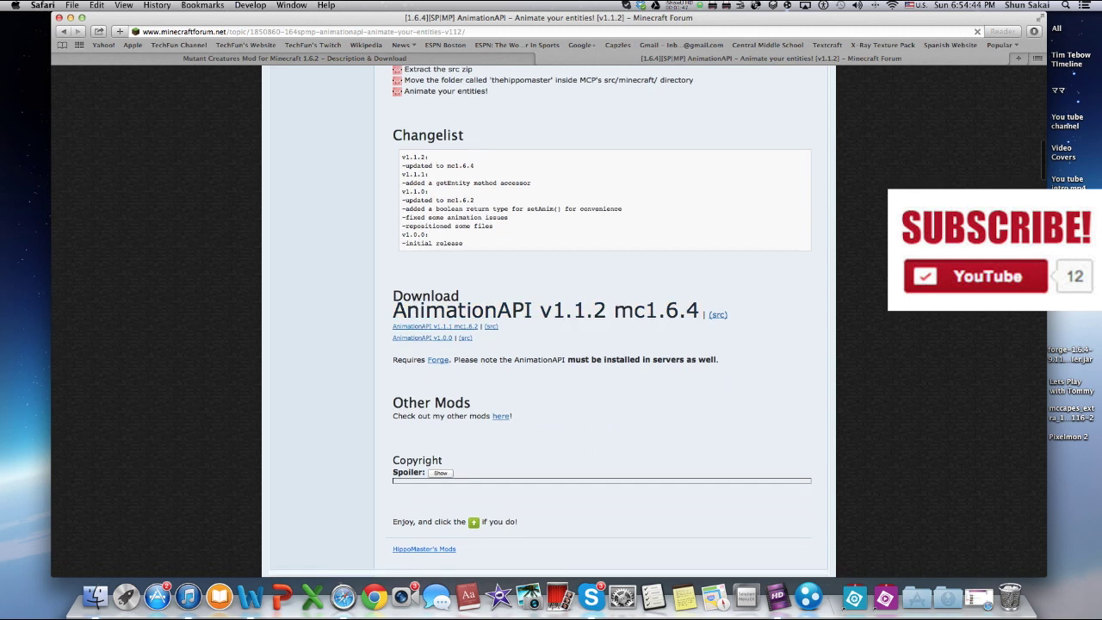
left_click(546, 311)
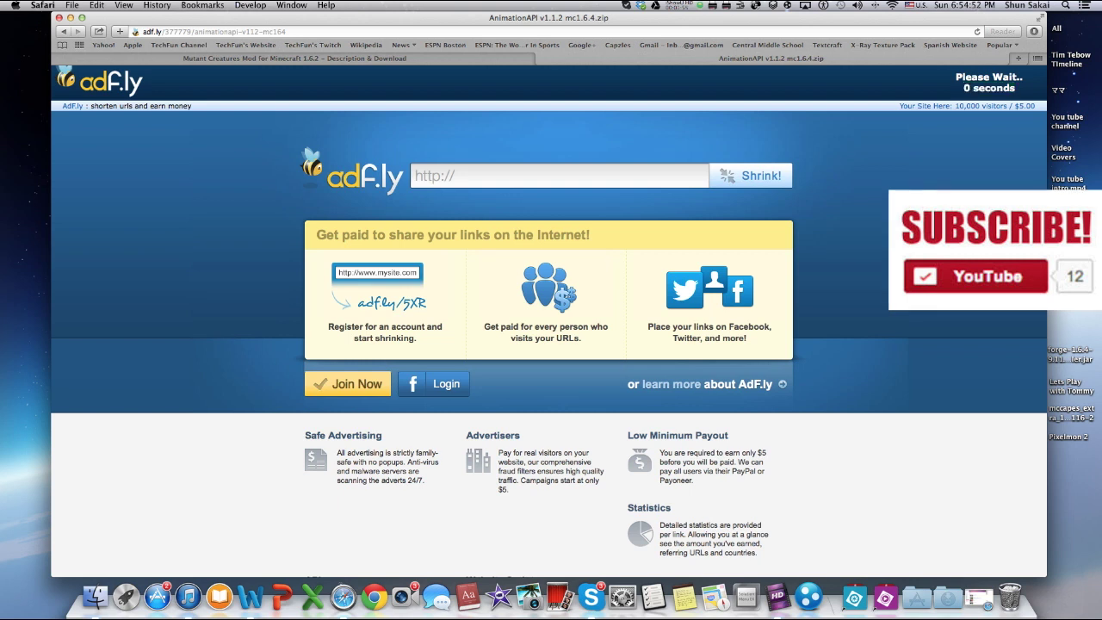
left_click(993, 83)
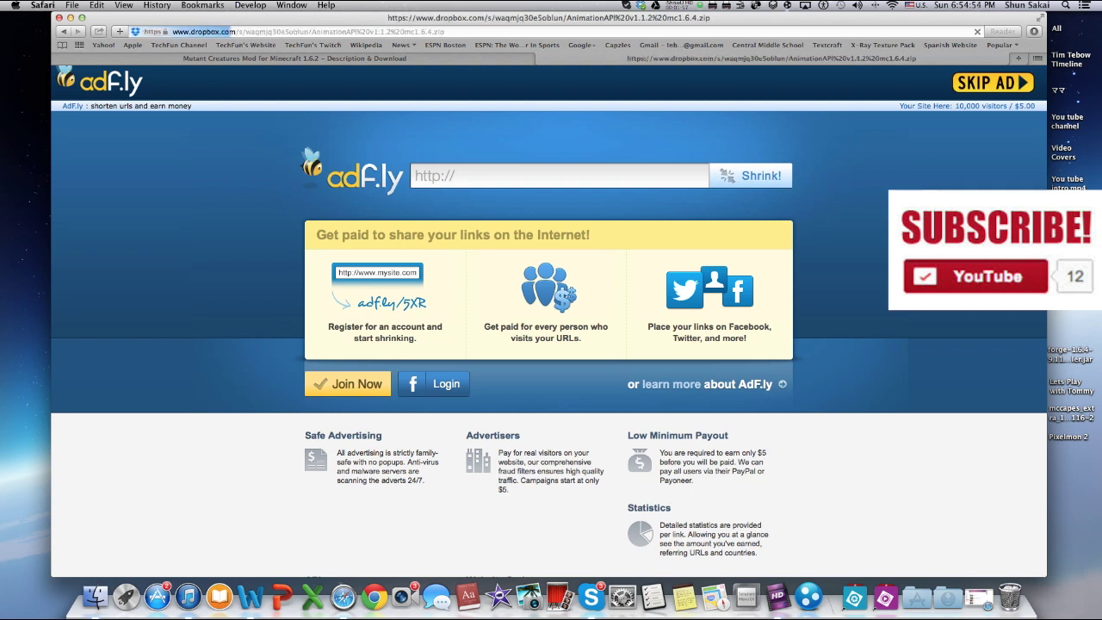
left_click(498, 289)
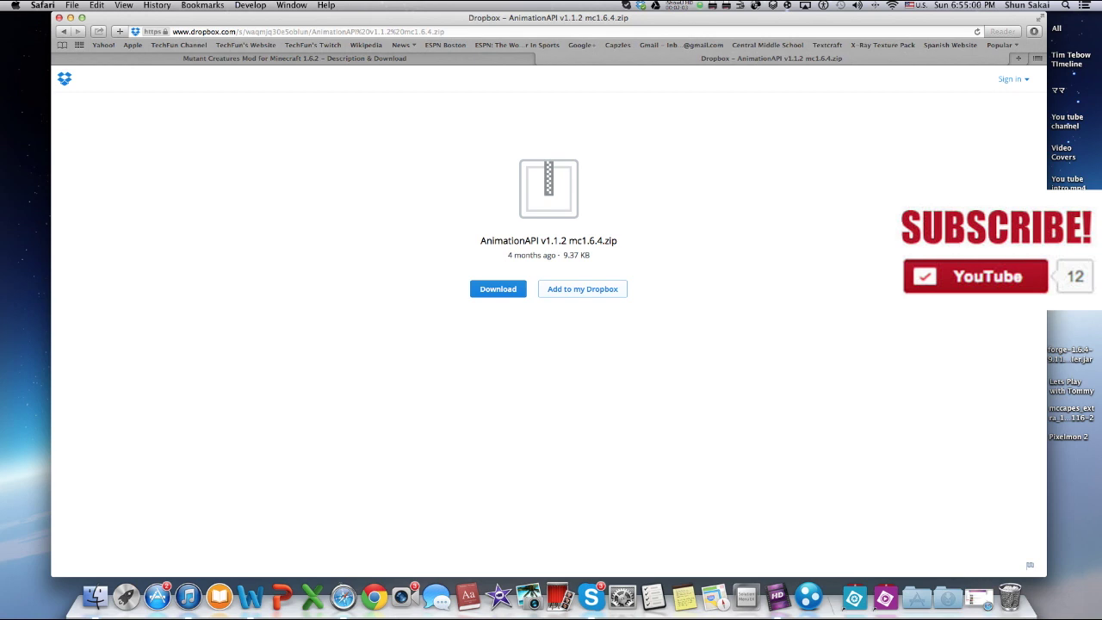
Step: Search the web for "minecraft forge" and open the Minecraft Forge Downloads page
key("super+l")
type("minecraft forge")
key("Return")
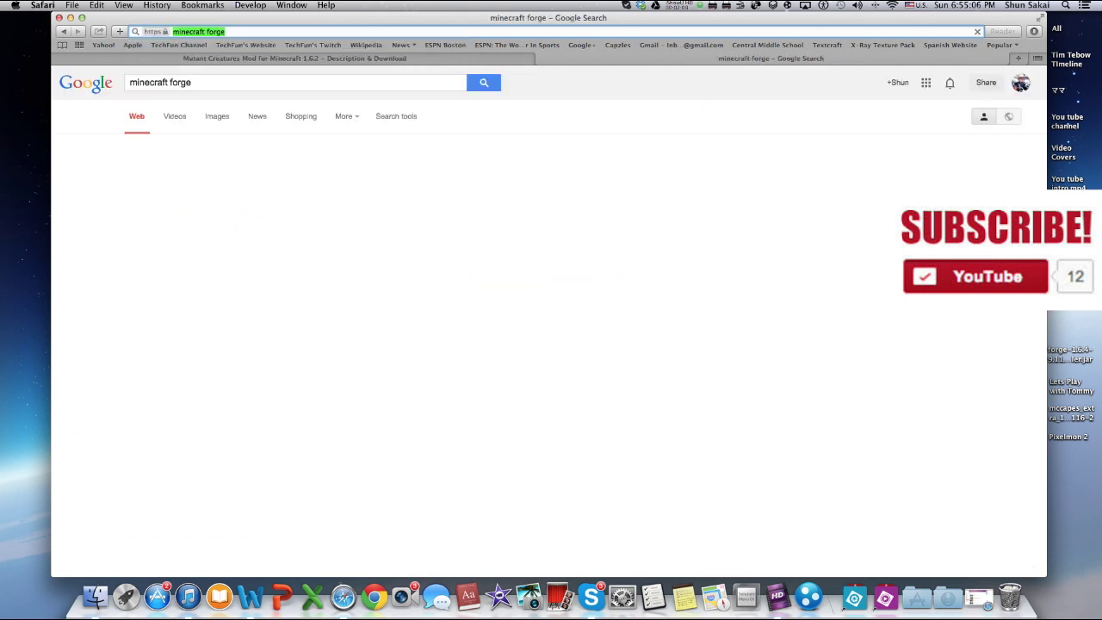
left_click(187, 170)
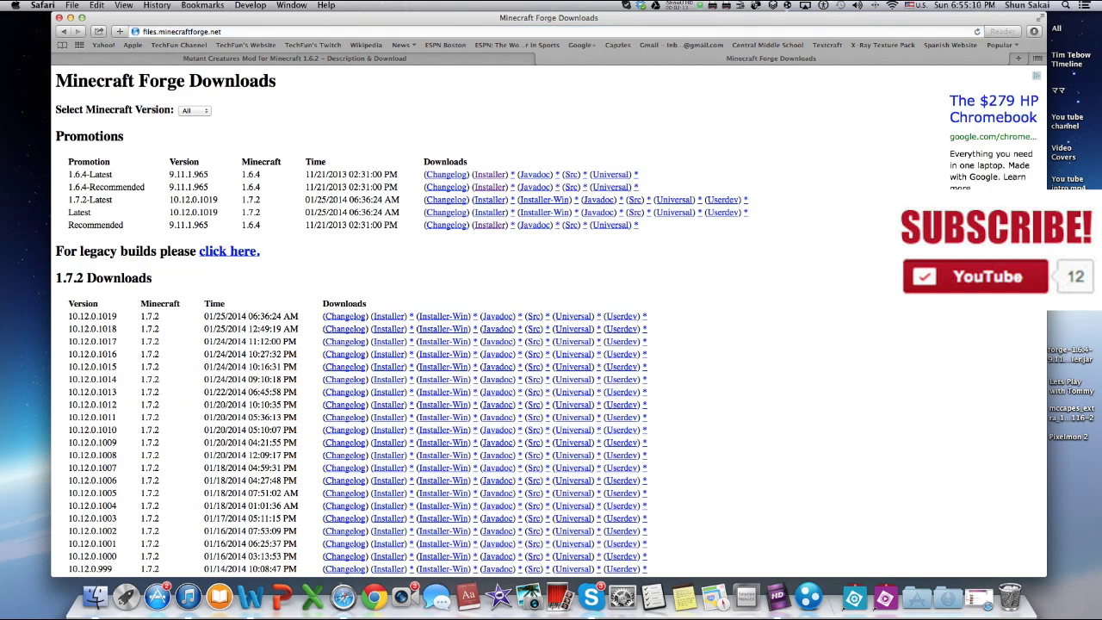
Step: Open the Installer download for the 1.6.4-Latest Forge promotion, then close the browser window
left_click_drag(68, 187, 351, 187)
left_click(351, 187)
left_click_drag(68, 187, 433, 187)
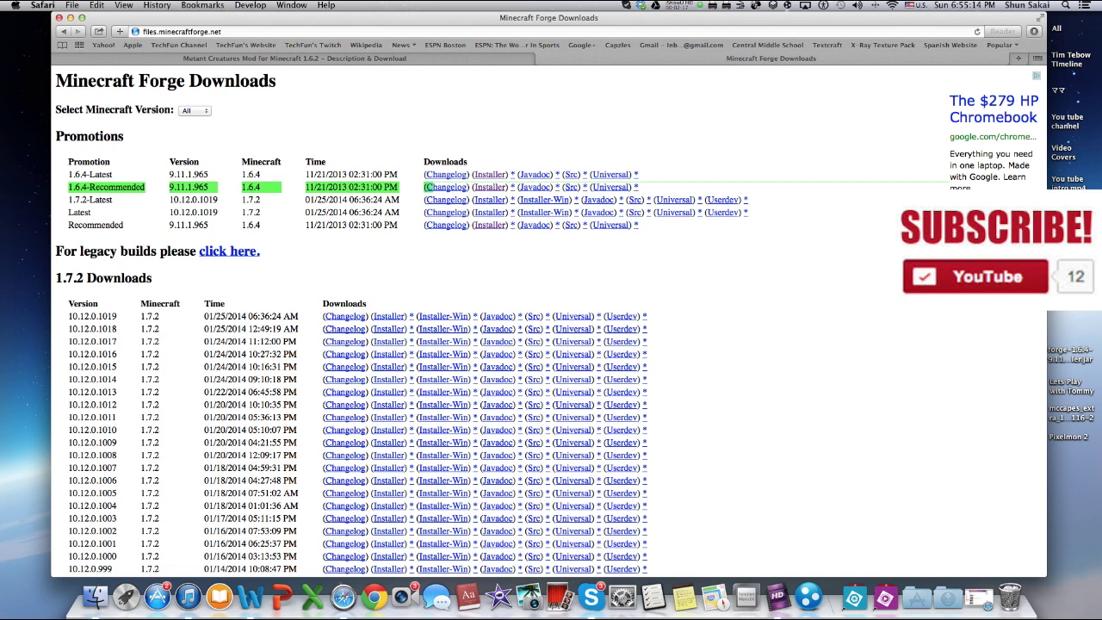
left_click(415, 188)
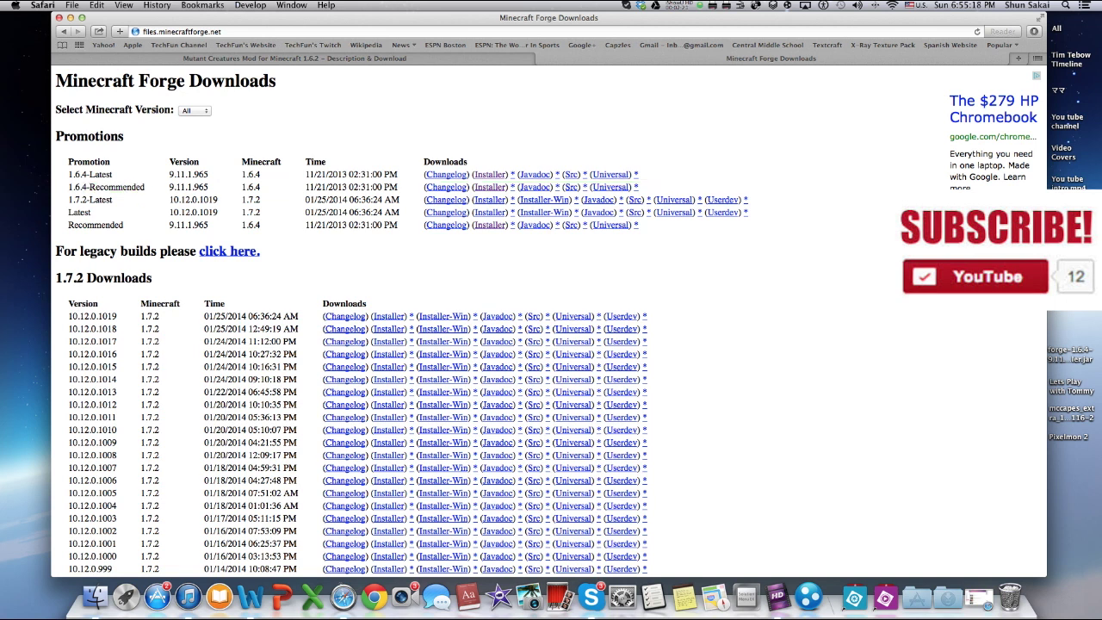
left_click_drag(69, 174, 145, 187)
left_click(490, 174)
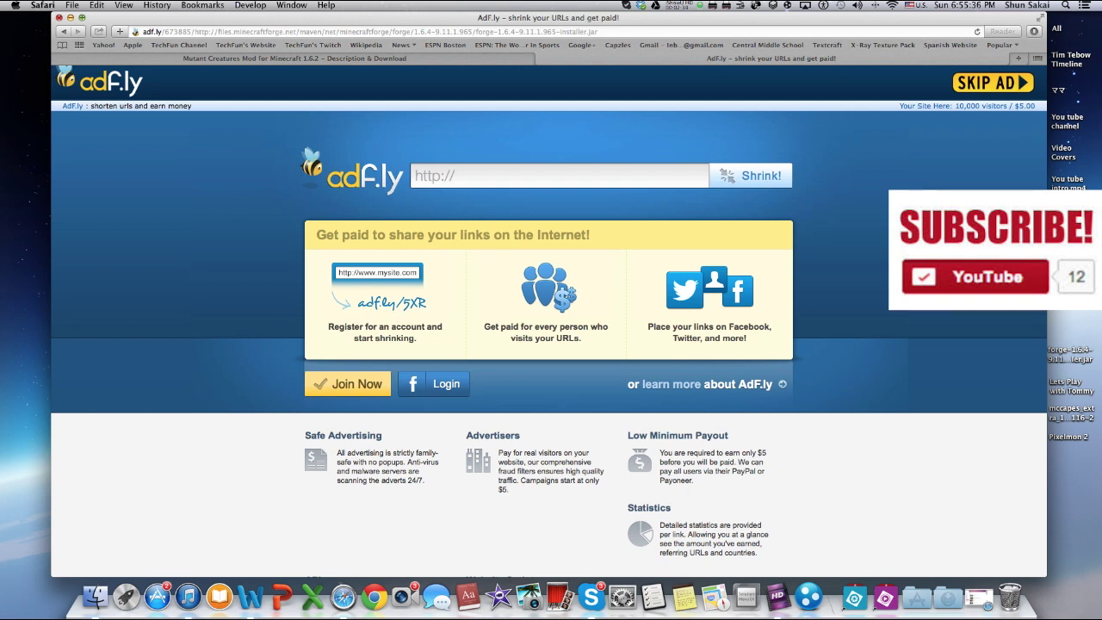
left_click(59, 17)
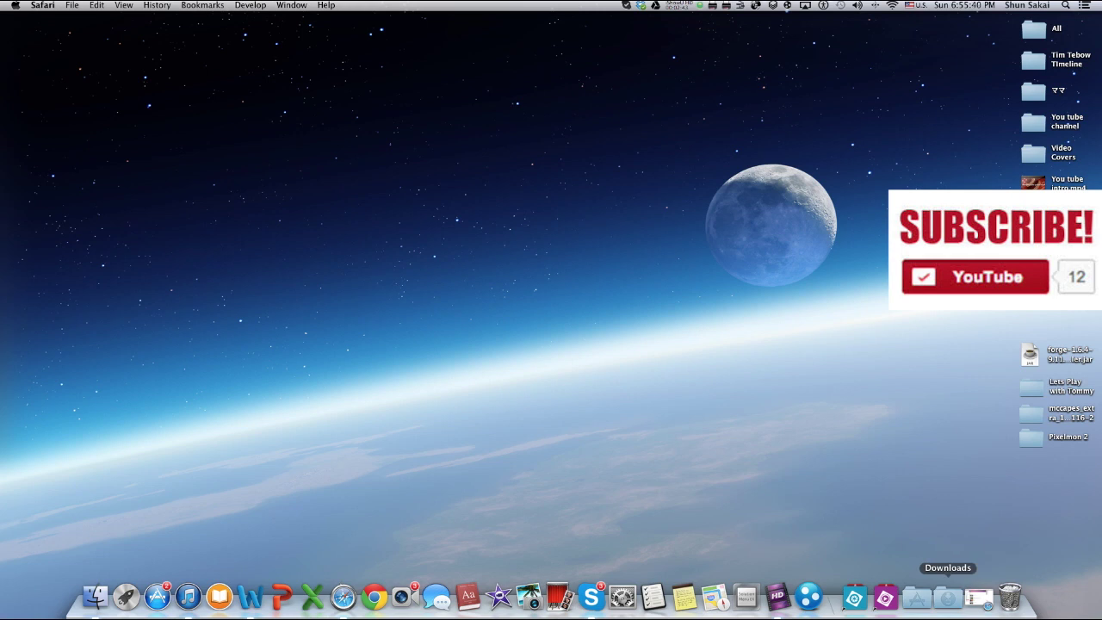
Step: Check the recent items in Downloads, then search all files for "downloads" in a new Finder window
left_click(948, 597)
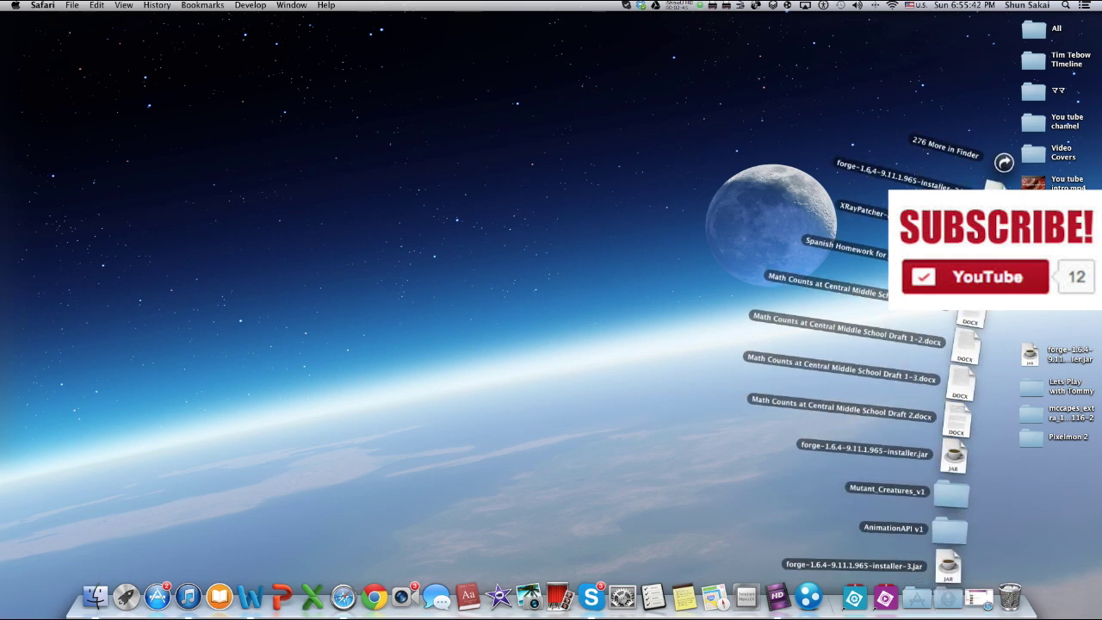
left_click(948, 597)
left_click(95, 596)
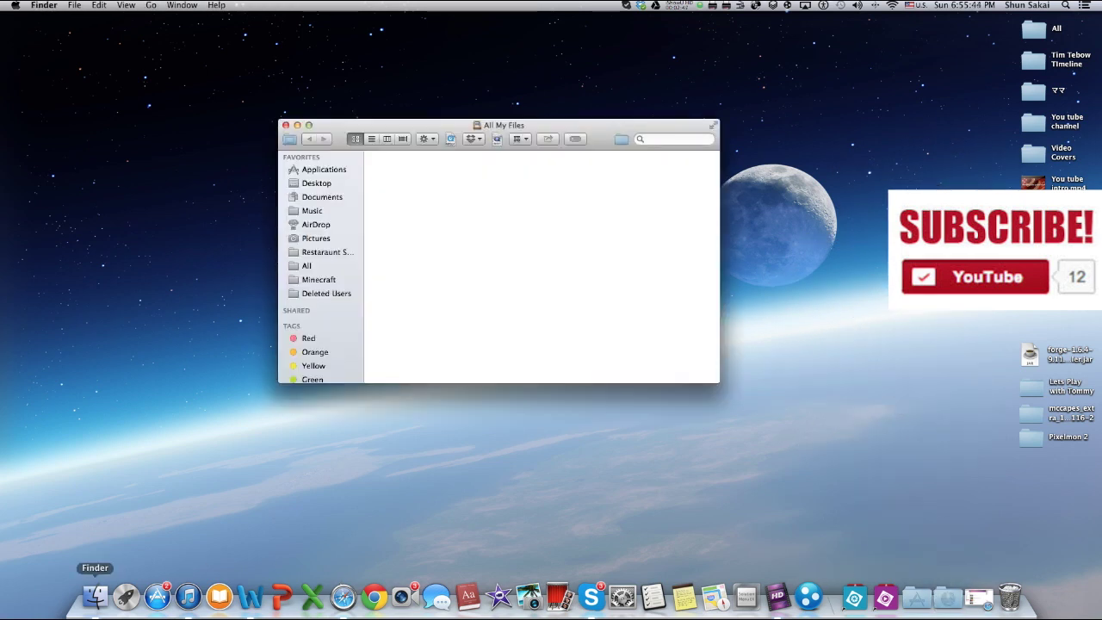
left_click(674, 139)
type("downloads")
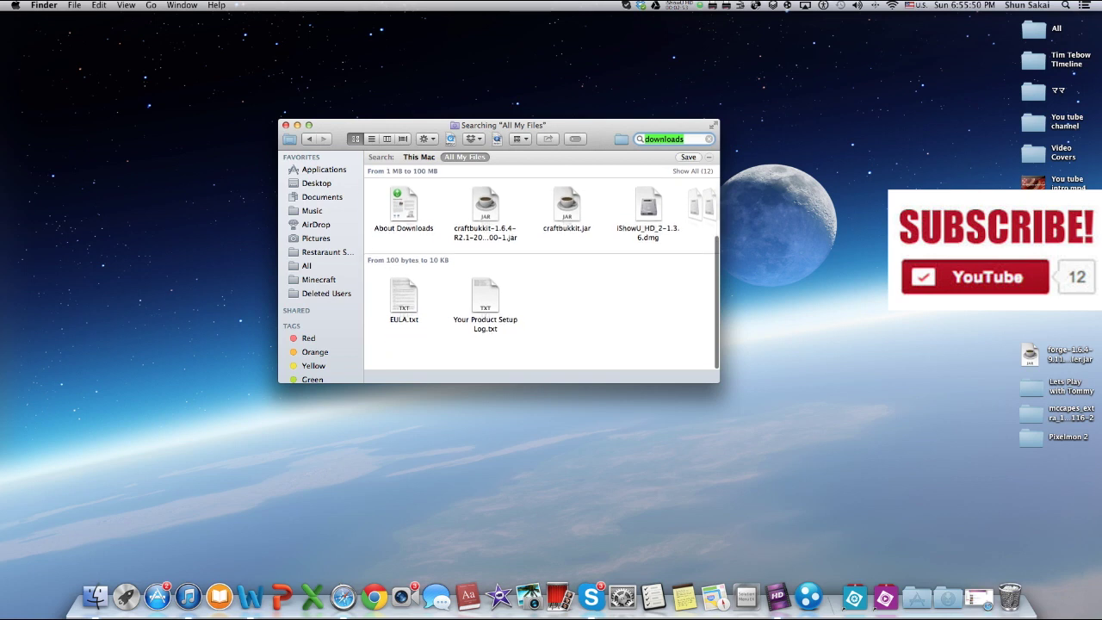
scroll(541, 267, "down", 3)
Step: Search all files for "Downloads" again, look through the results and close the Finder window
left_click(686, 139)
key("BackSpace")
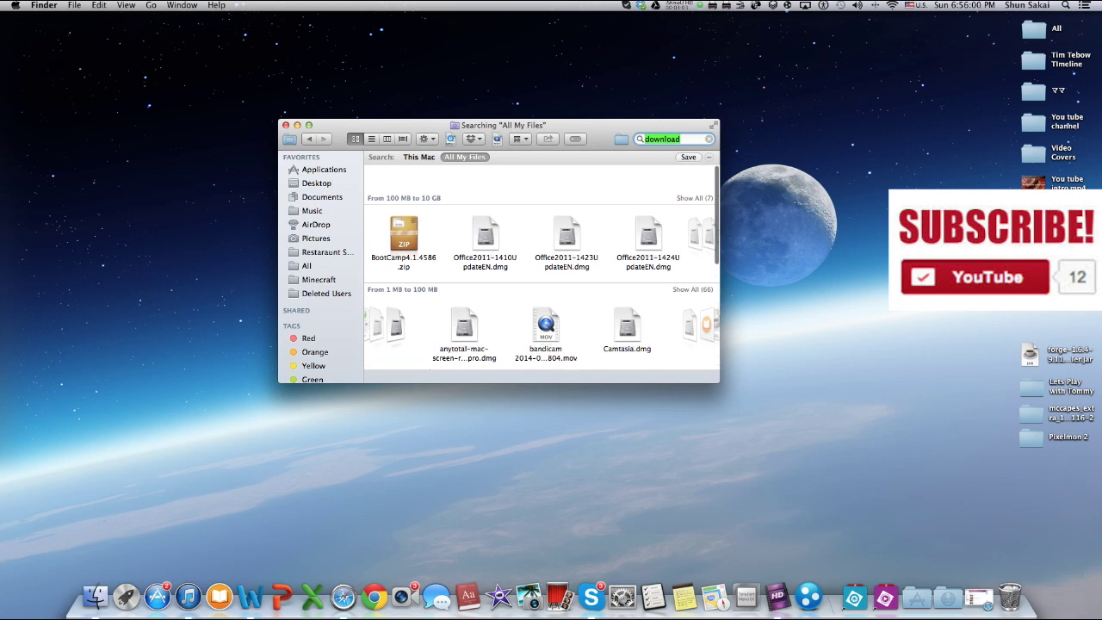
left_click(681, 138)
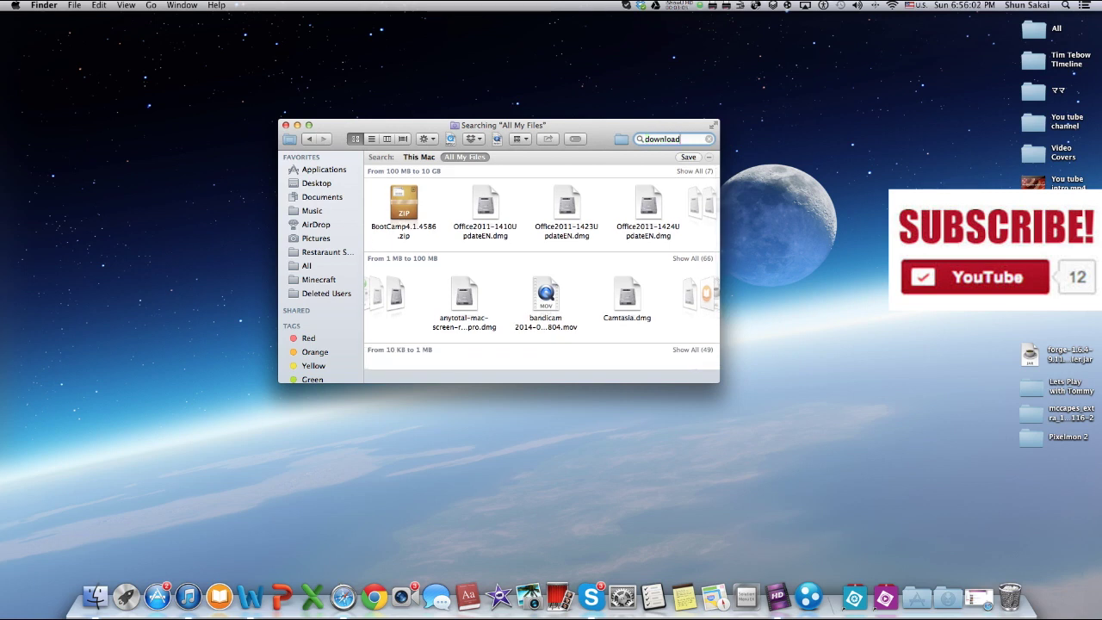
type("Dow")
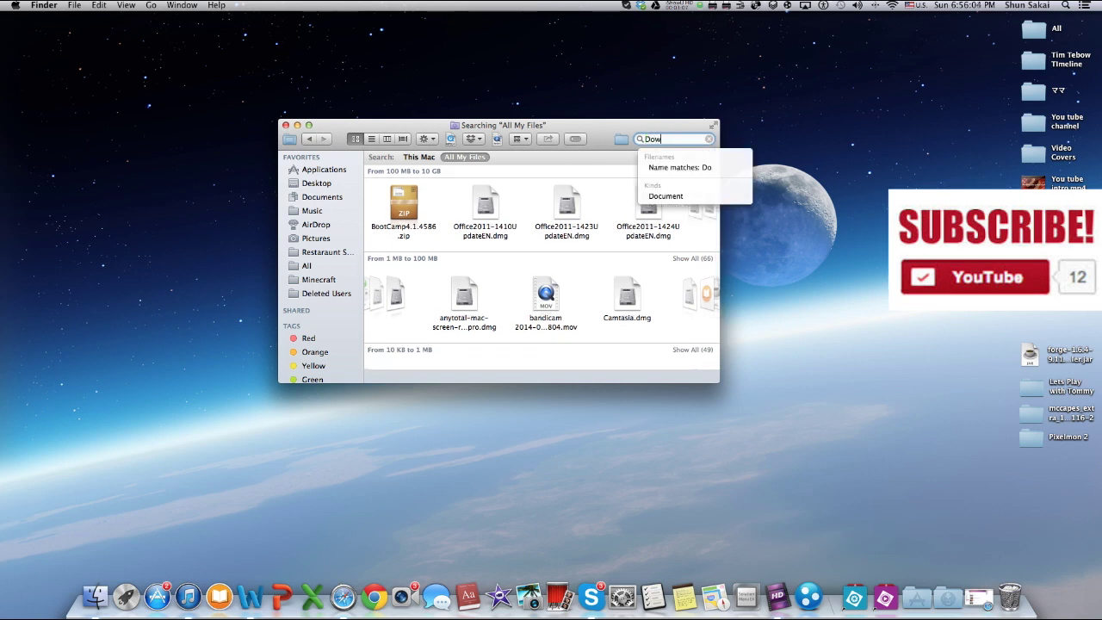
type("nloads")
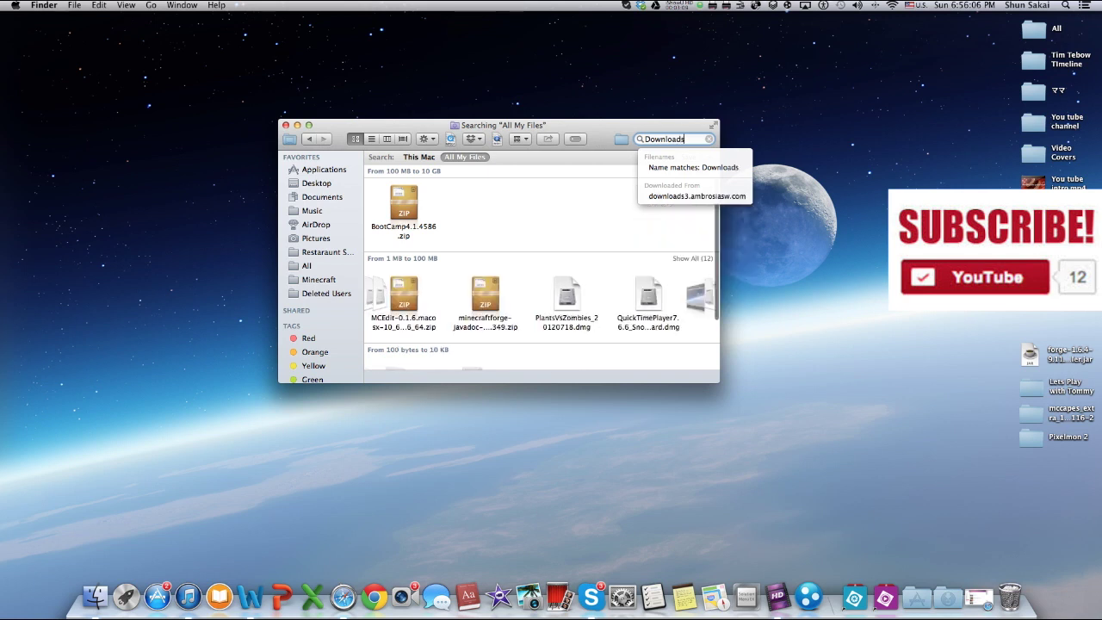
key("Return")
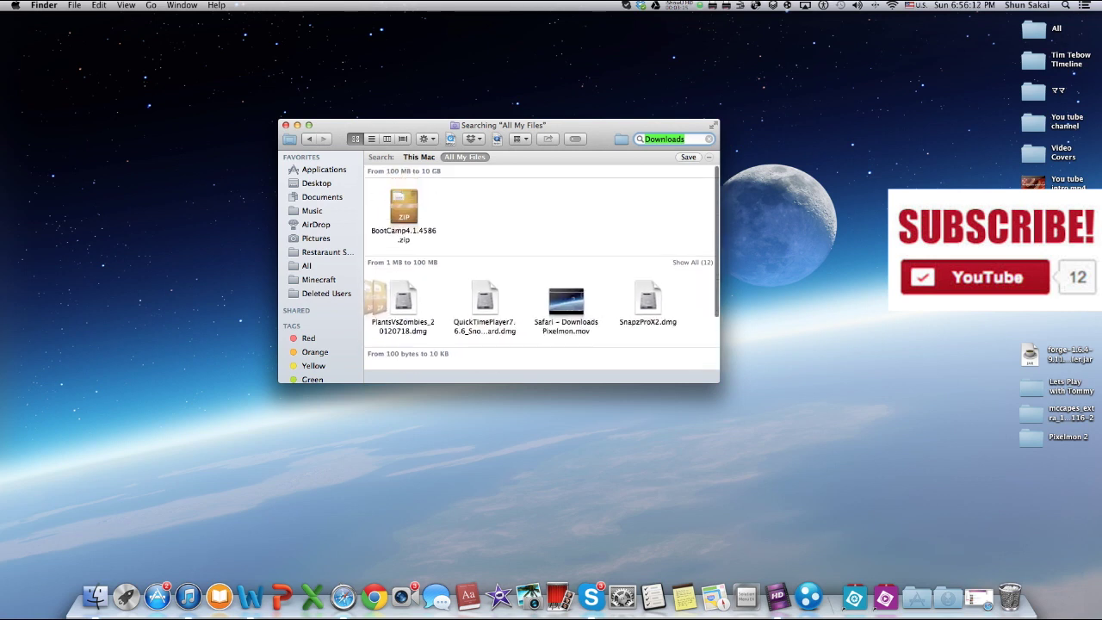
scroll(541, 268, "down", 3)
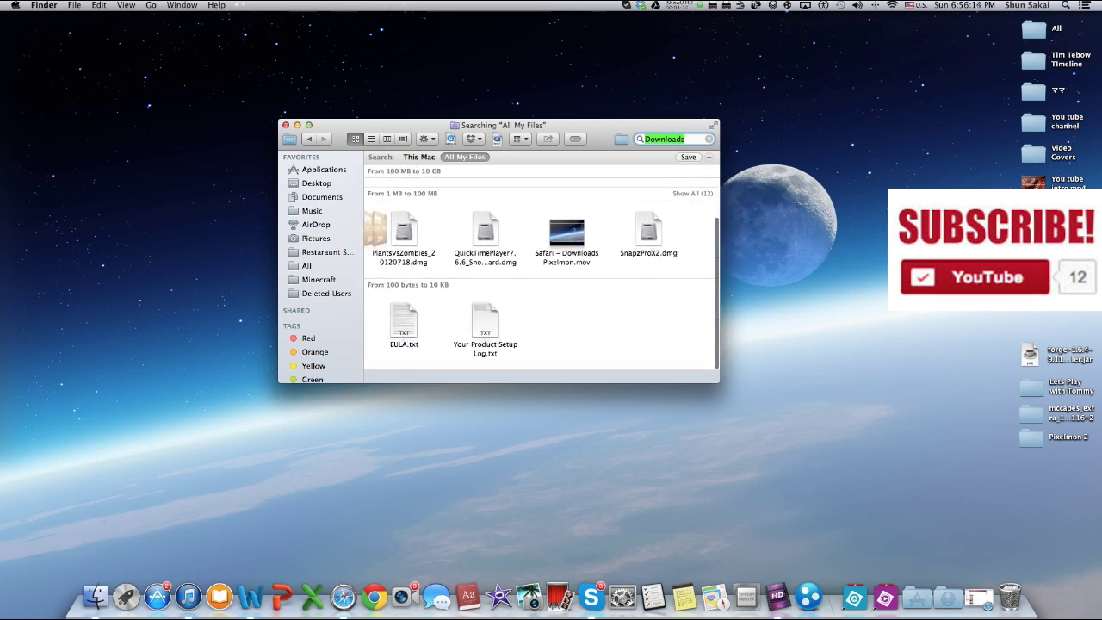
left_click(594, 322)
scroll(594, 323, "up", 5)
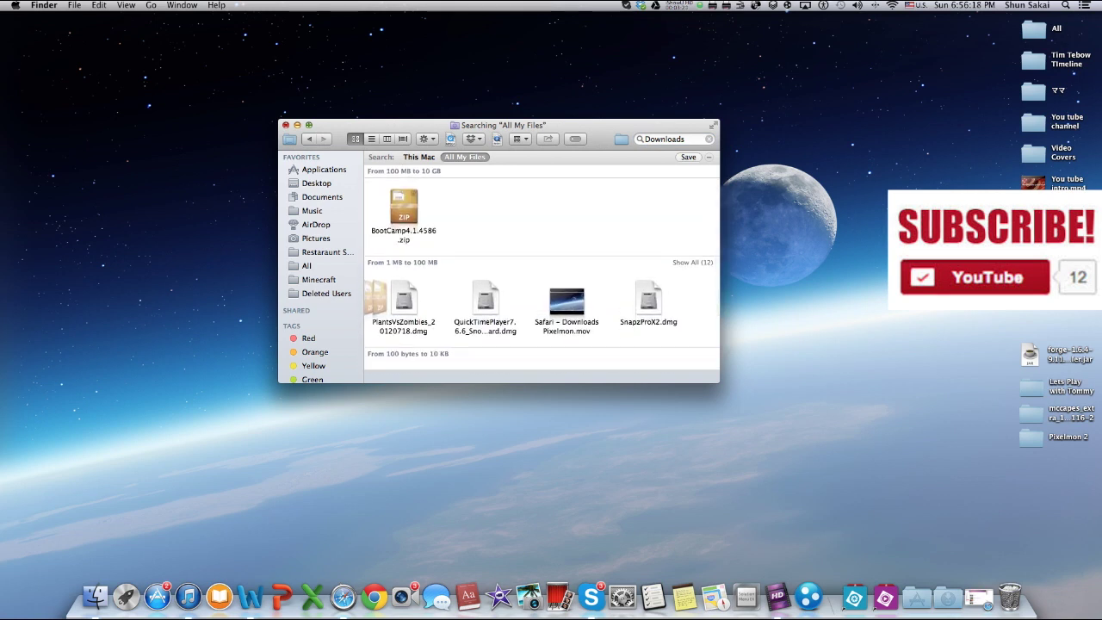
key("super+w")
Step: Move the Mutant_Creatures_v1 and AnimationAPI v1 folders out of Downloads onto the desktop
left_click(917, 597)
left_click(948, 597)
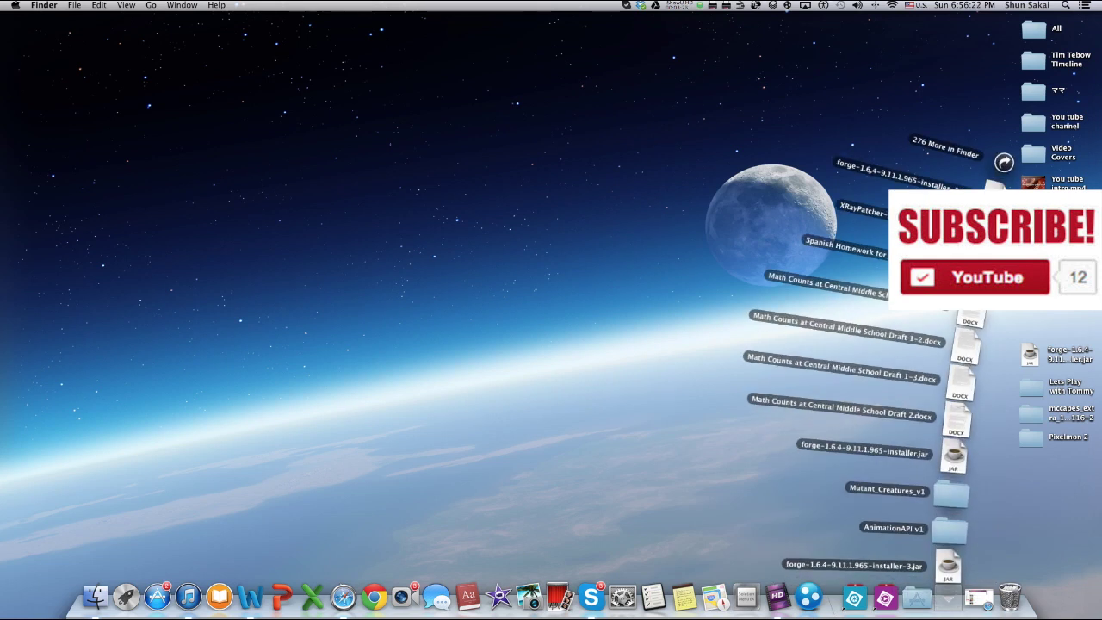
left_click_drag(951, 494, 852, 431)
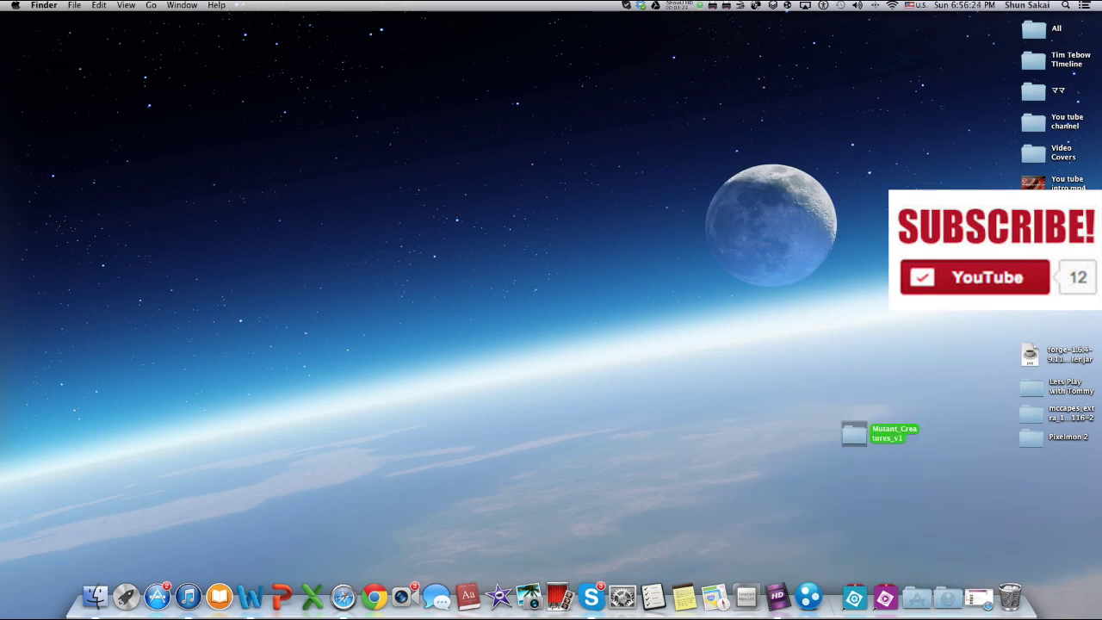
left_click(948, 597)
left_click_drag(950, 526, 852, 477)
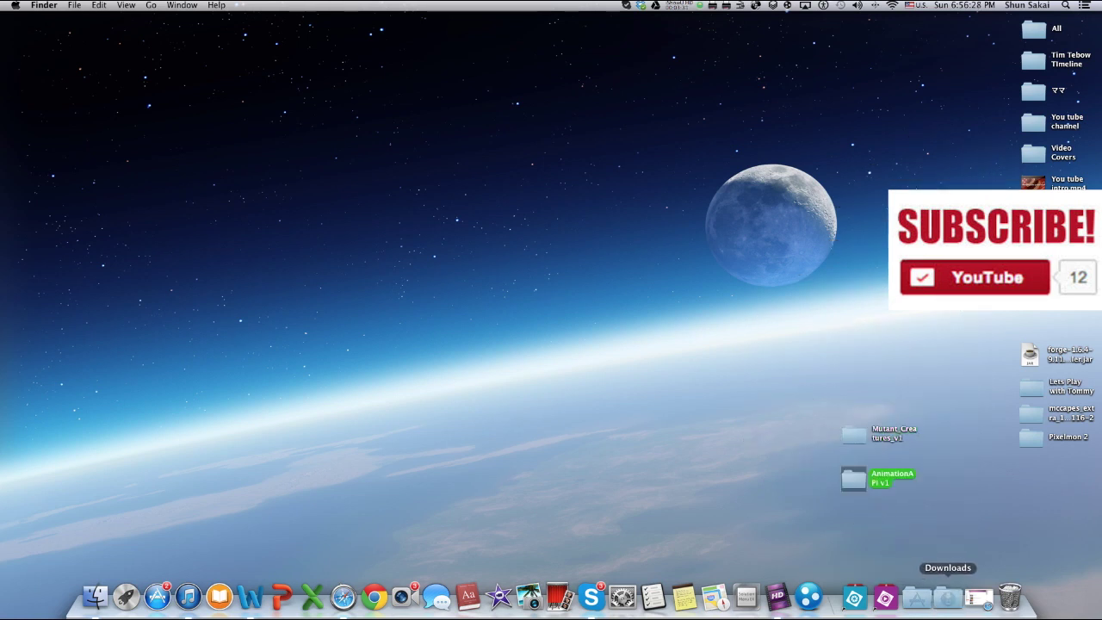
Step: Show the recent items in Downloads again
left_click(944, 596)
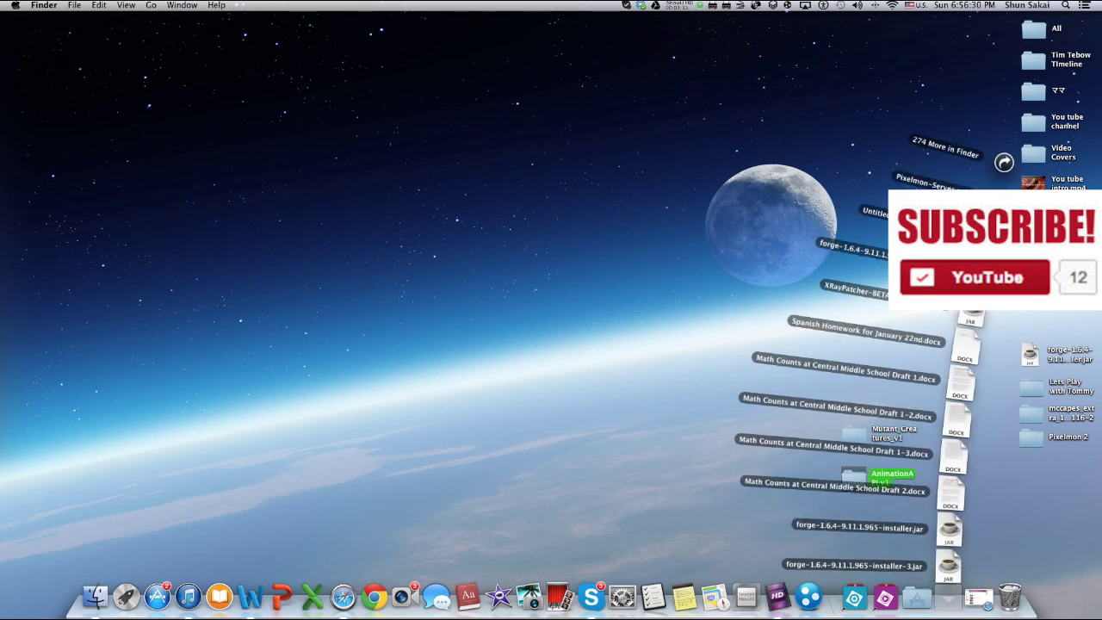